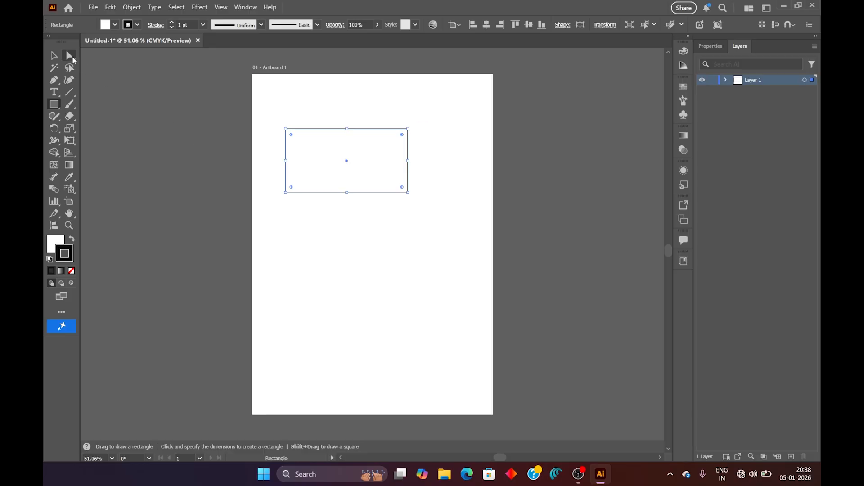
# Move the rectangle slightly down and right, and pull its top-left anchor point inward to about X 363 pt, Y 286 pt
pyautogui.click(70, 56)
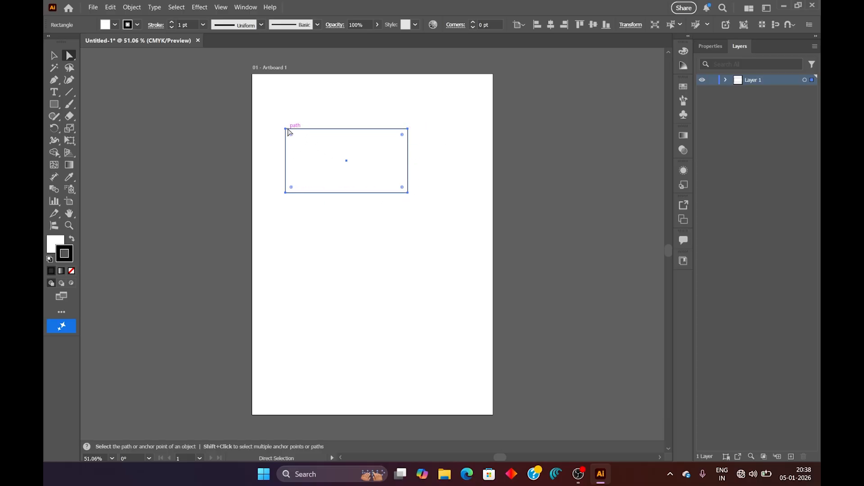
pyautogui.moveTo(286, 130); pyautogui.dragTo(314, 149)
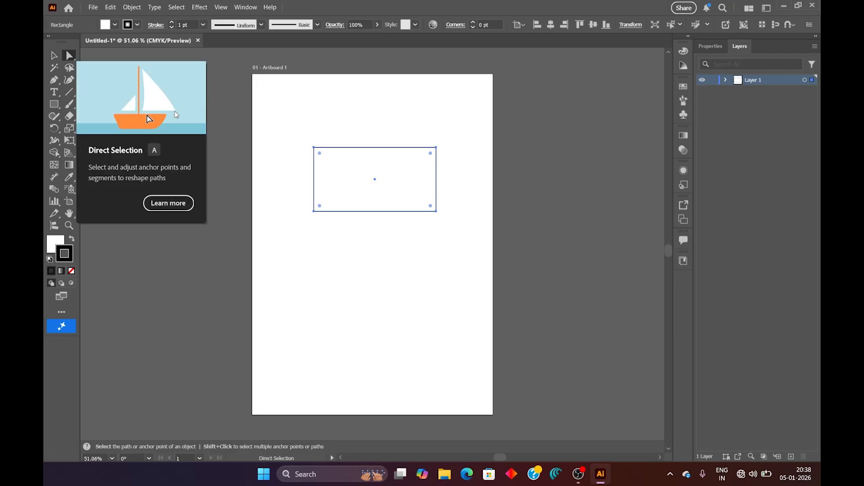
pyautogui.moveTo(301, 132); pyautogui.dragTo(399, 189)
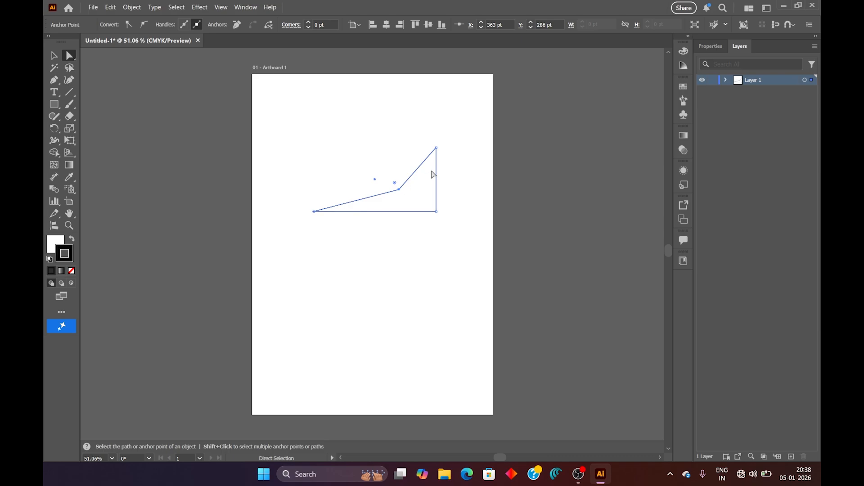
# Draw a straight horizontal line segment below the reshaped rectangle, roughly as wide as that shape
pyautogui.click(69, 93)
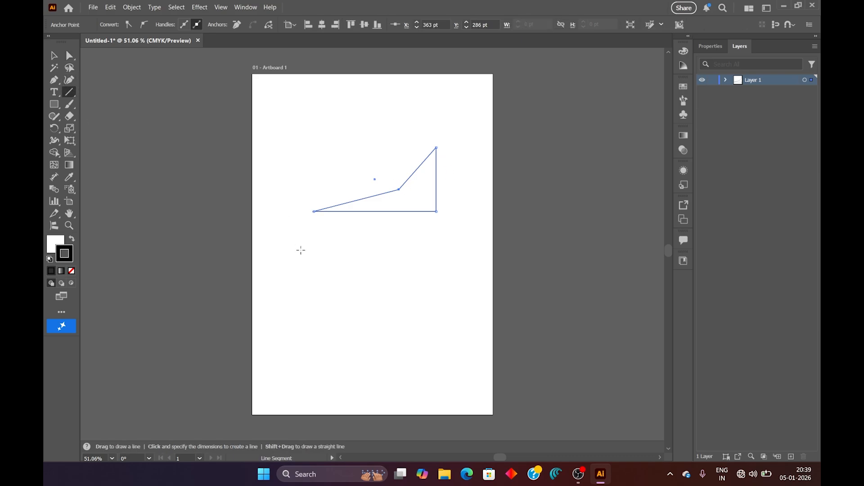
pyautogui.moveTo(304, 261); pyautogui.dragTo(434, 261)
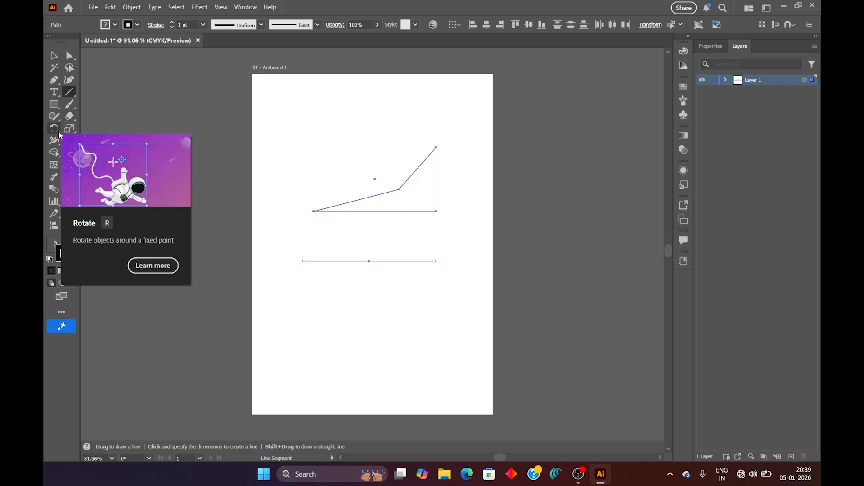
# Draw a closed, downward-pointing triangle below the horizontal line with the Pen tool
pyautogui.press('p')
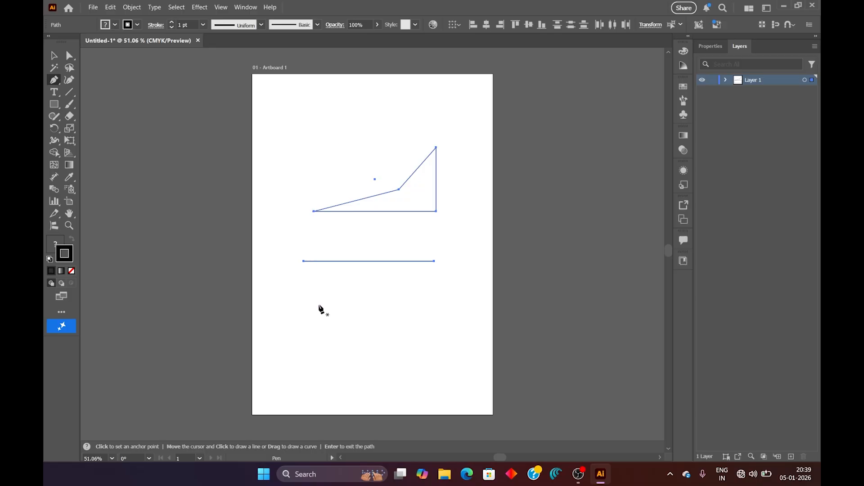
pyautogui.moveTo(297, 305)
pyautogui.mouseDown()
pyautogui.moveTo(323, 311)
pyautogui.moveTo(304, 324)
pyautogui.moveTo(295, 305)
pyautogui.moveTo(308, 305)
pyautogui.moveTo(293, 306)
pyautogui.moveTo(301, 301)
pyautogui.mouseUp()
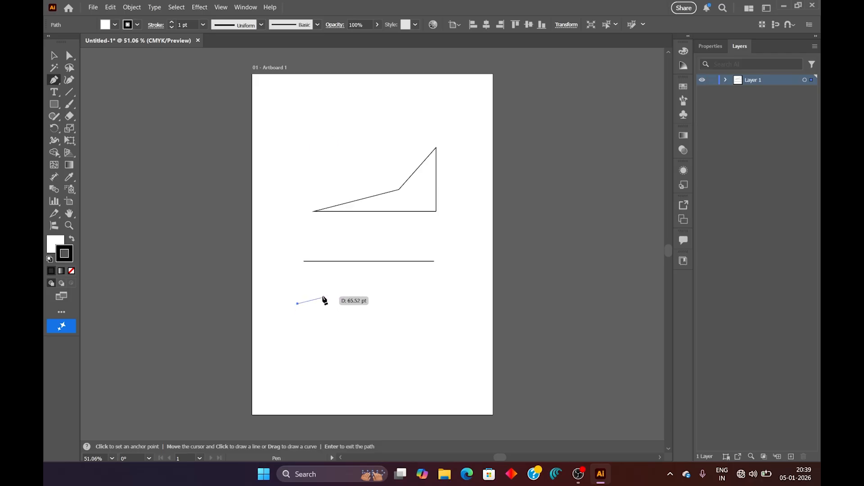
pyautogui.click(435, 303)
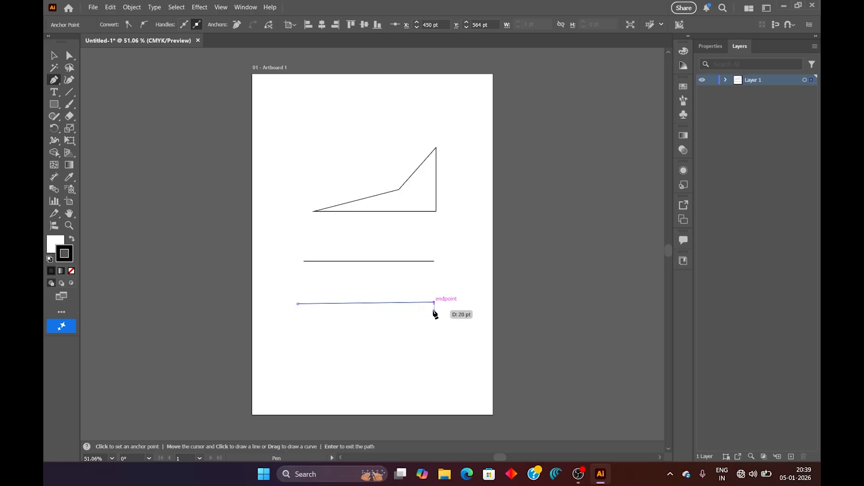
pyautogui.click(345, 347)
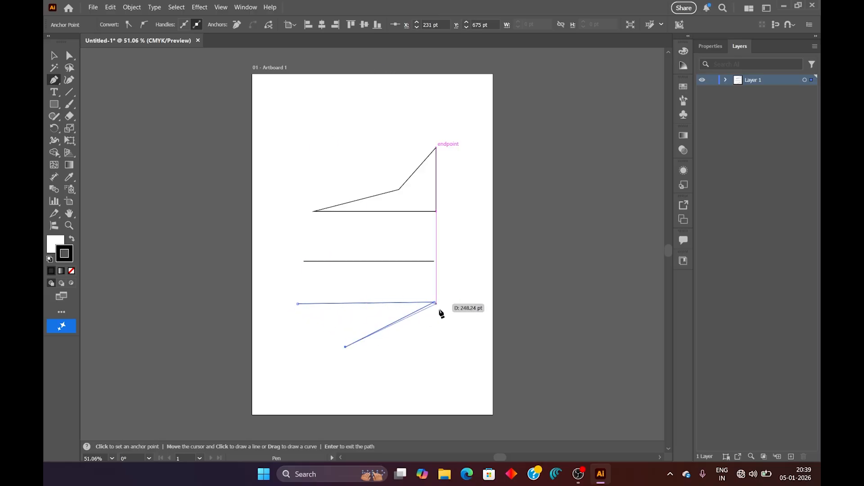
pyautogui.click(298, 304)
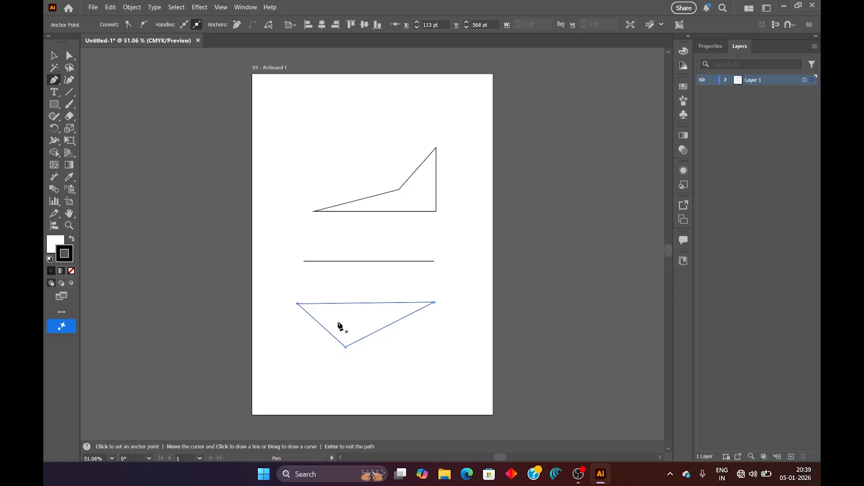
# Set the triangle's fill to the purple colour ca36ce
pyautogui.click(59, 245)
pyautogui.doubleClick(59, 246)
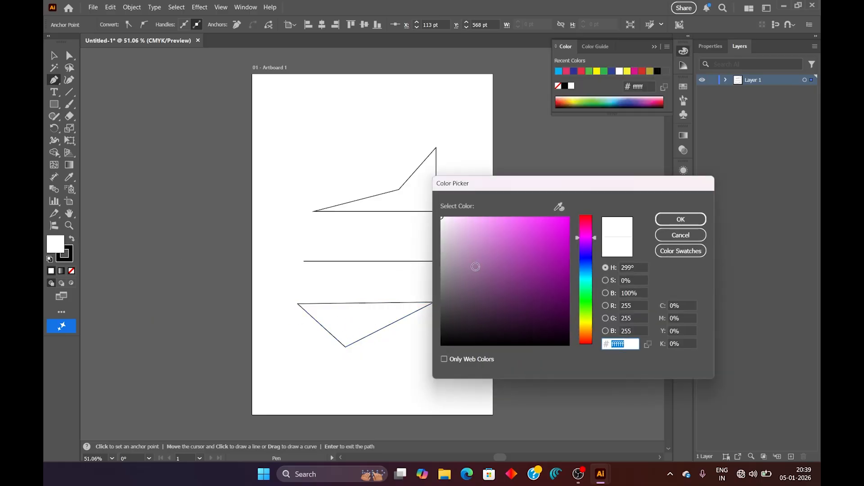
pyautogui.click(536, 240)
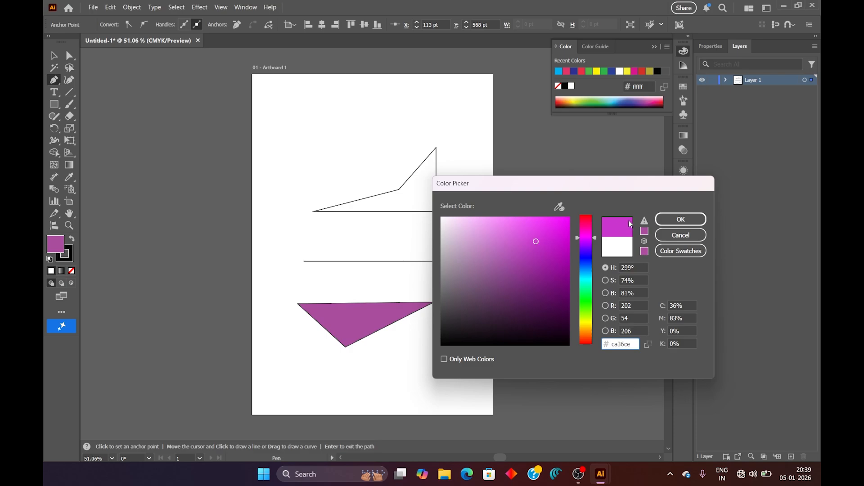
pyautogui.click(681, 219)
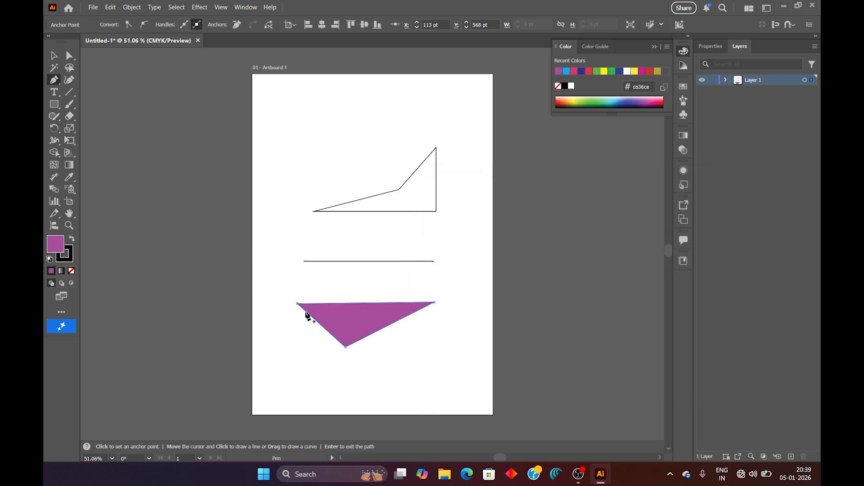
# Set the triangle's stroke to the green colour 19d122
pyautogui.click(66, 261)
pyautogui.doubleClick(71, 258)
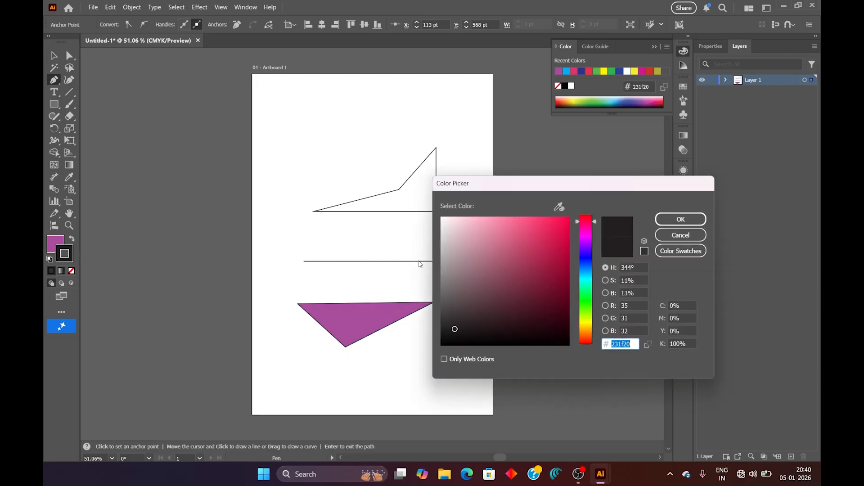
pyautogui.click(585, 301)
pyautogui.click(554, 240)
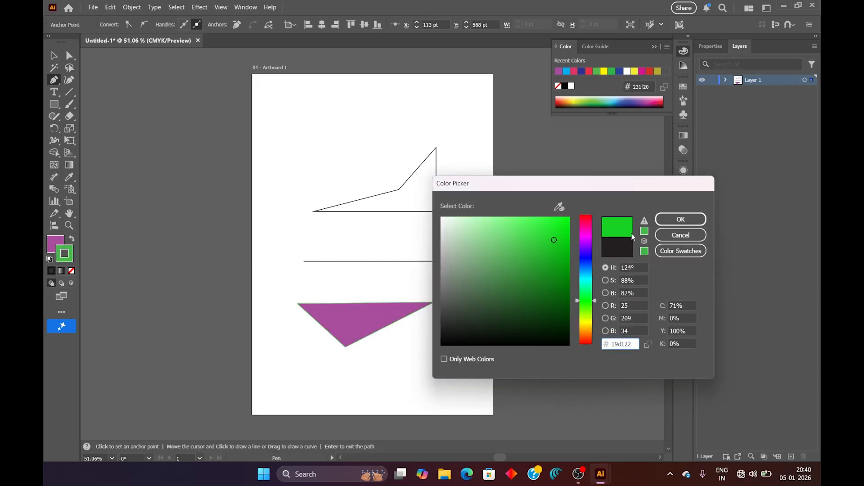
pyautogui.click(680, 219)
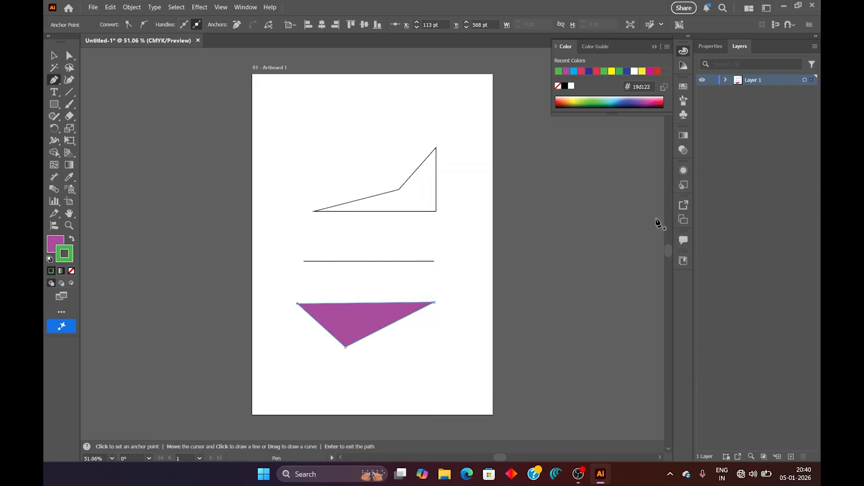
# Set the triangle's stroke weight to 11 pt and deselect the triangle
pyautogui.click(705, 48)
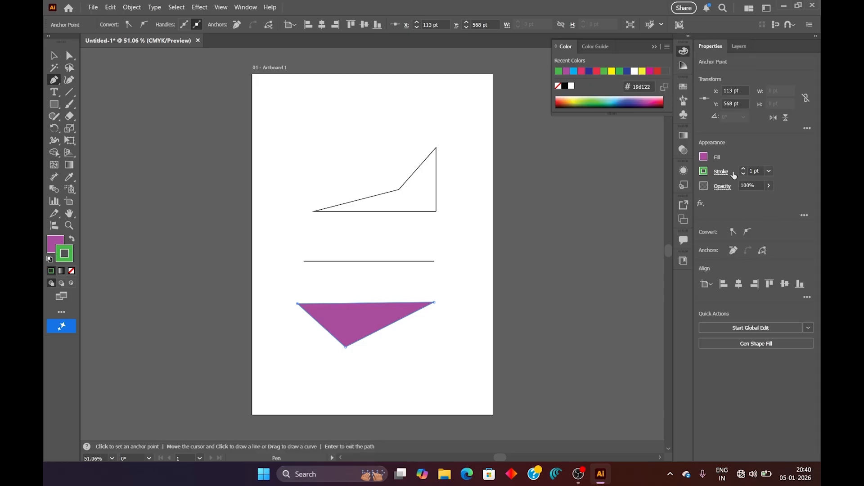
pyautogui.click(755, 171)
pyautogui.press('Up')
pyautogui.press('Up')
pyautogui.press('Up')
pyautogui.press('Up')
pyautogui.press('Up')
pyautogui.press('Up')
pyautogui.press('Up')
pyautogui.press('Up')
pyautogui.press('Up')
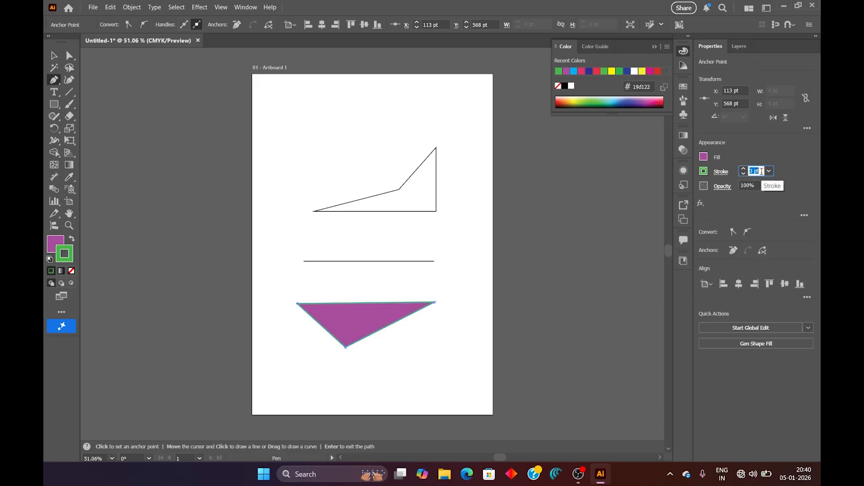
pyautogui.press('Up')
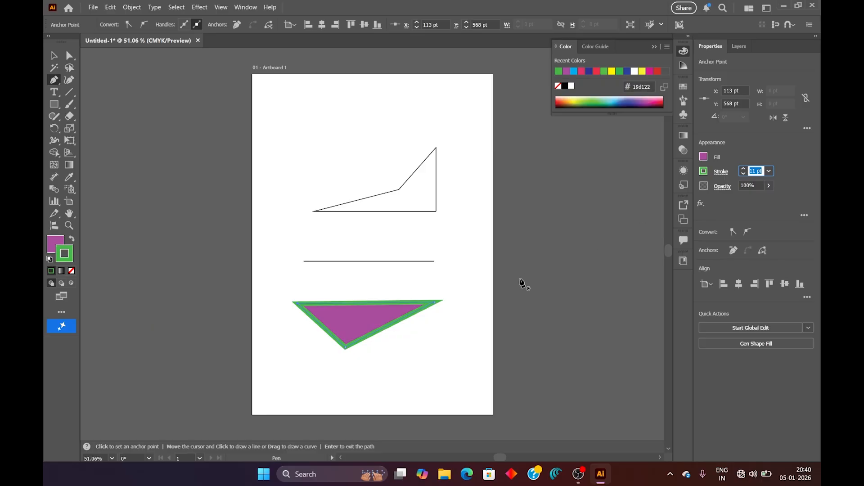
pyautogui.click(53, 56)
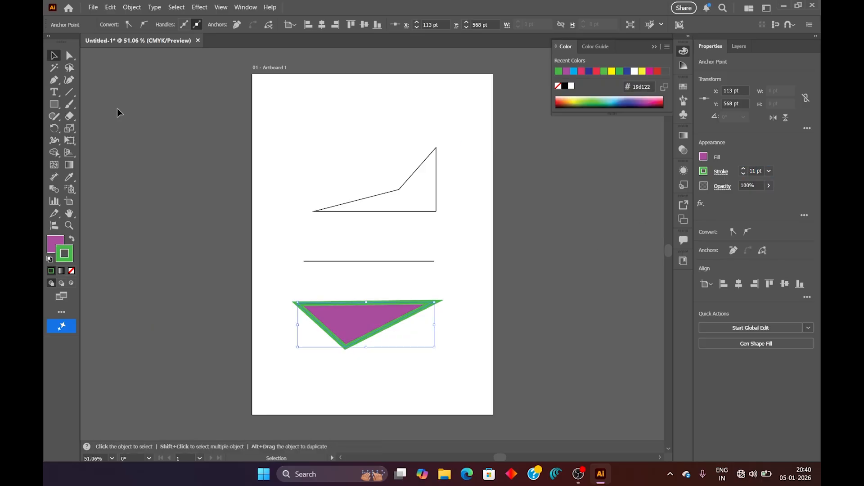
pyautogui.click(453, 273)
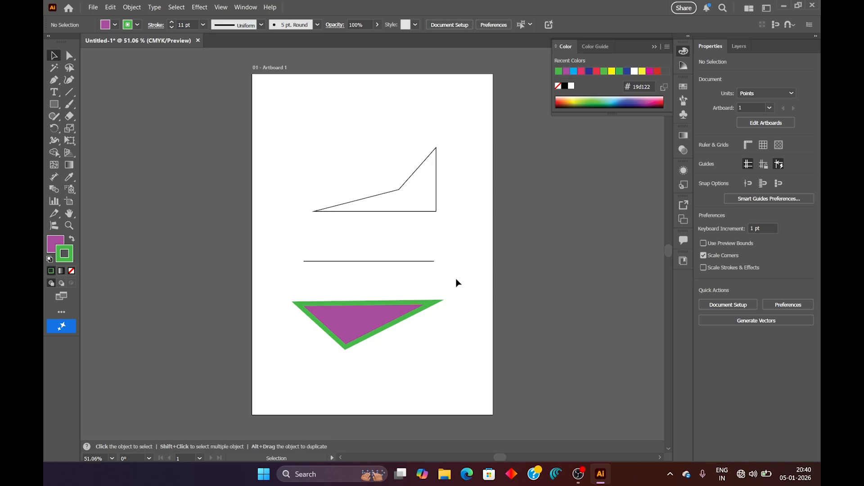
# Draw a hexagon about 96 by 83 pt near the artboard's top-left corner and reset it to the default fill and stroke
pyautogui.click(54, 104)
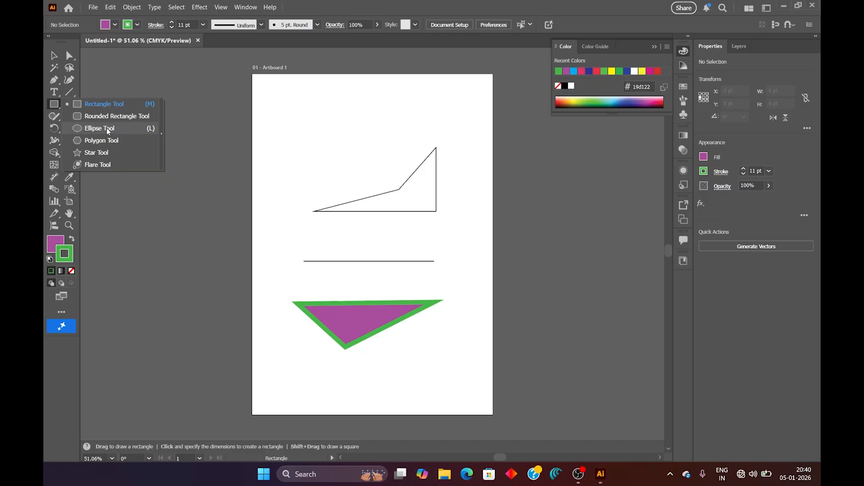
pyautogui.click(103, 140)
pyautogui.moveTo(286, 103)
pyautogui.mouseDown()
pyautogui.moveTo(329, 132)
pyautogui.moveTo(296, 119)
pyautogui.mouseUp()
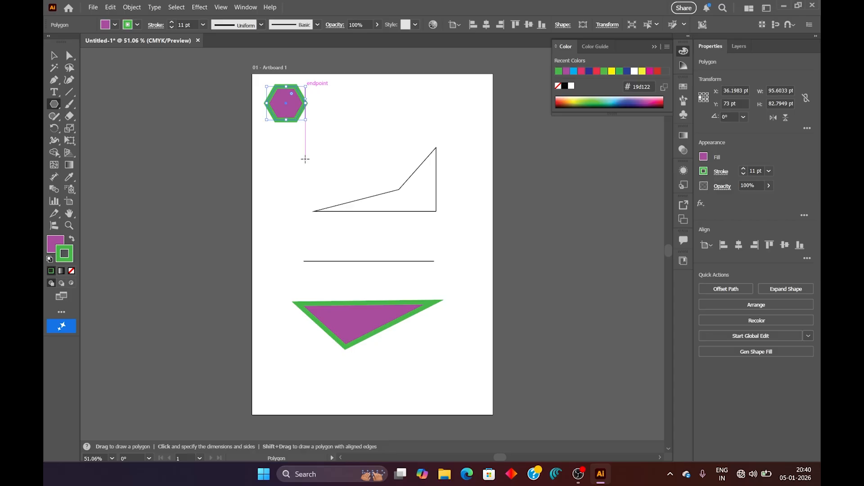
pyautogui.click(50, 260)
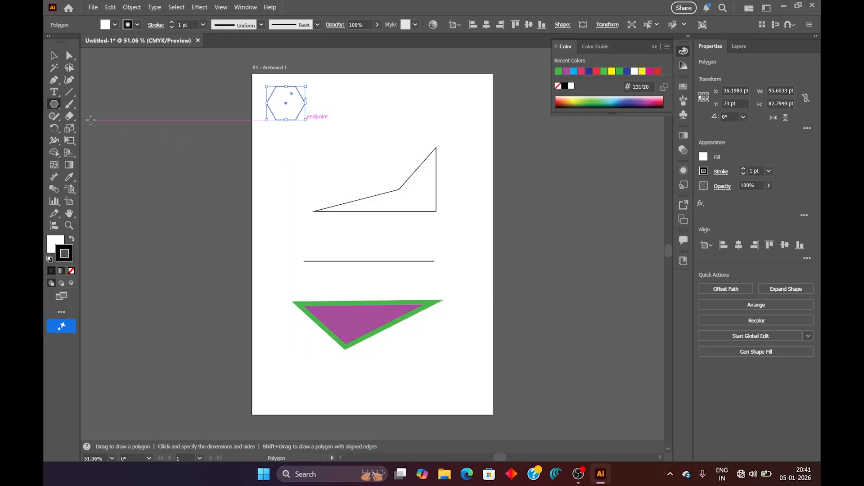
# Draw a rectangle about 114 by 74 pt to the right of the hexagon, above the reshaped rectangle
pyautogui.click(54, 105)
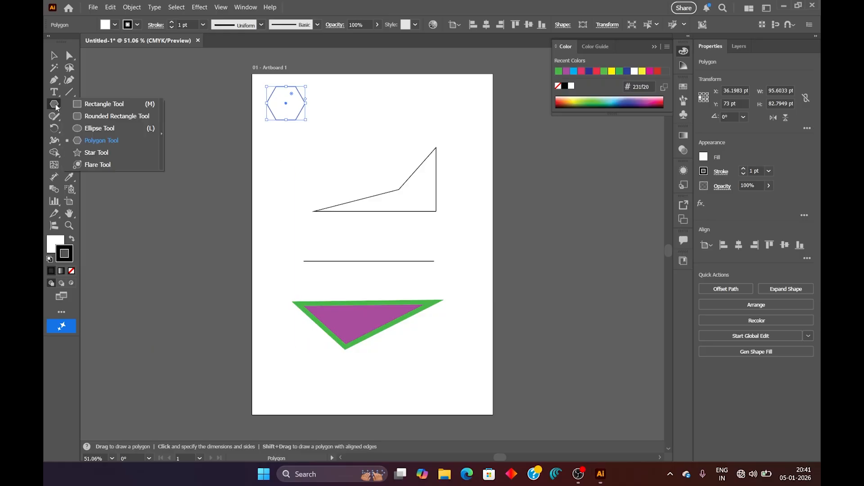
pyautogui.click(107, 106)
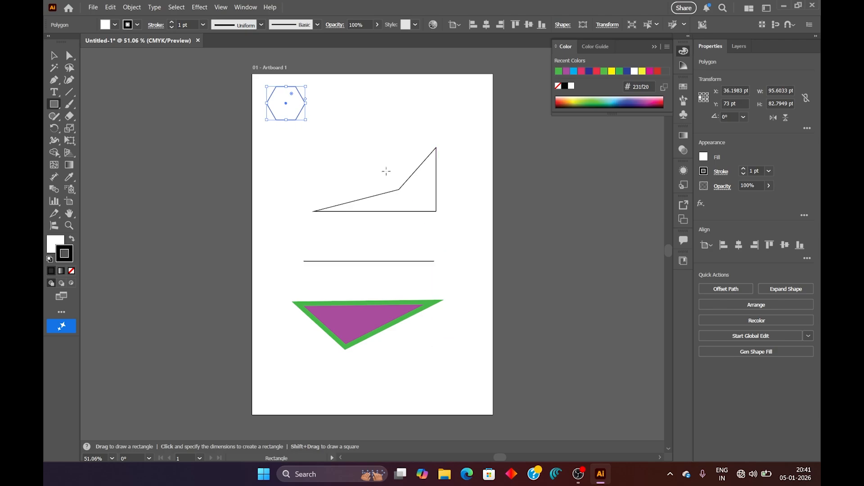
pyautogui.moveTo(348, 111); pyautogui.dragTo(394, 140)
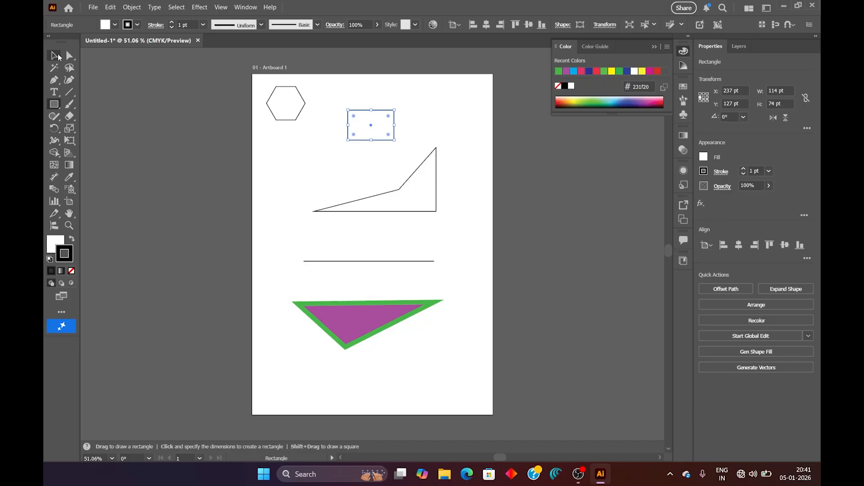
pyautogui.click(55, 56)
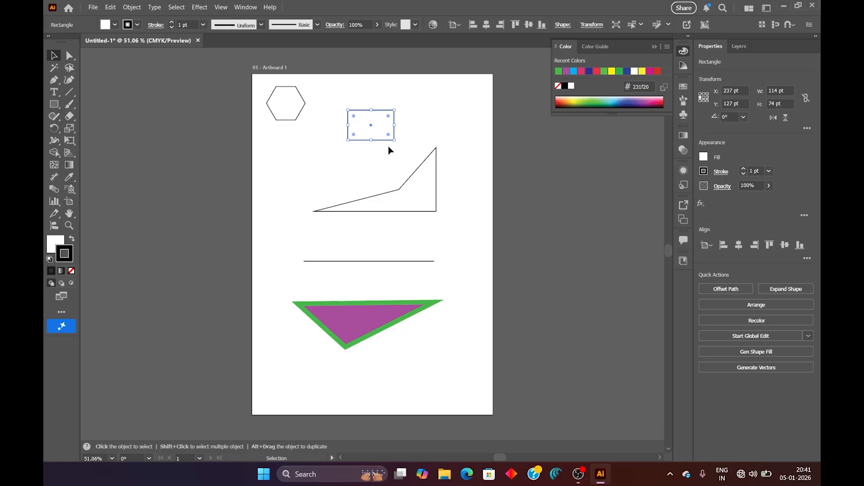
# Reshape the small rectangle by pulling its top-left anchor point inward to about X 329 pt, Y 145 pt
pyautogui.hotkey('ctrl', '1')
pyautogui.scroll(1, 390, 143)
pyautogui.scroll(1, 391, 145)
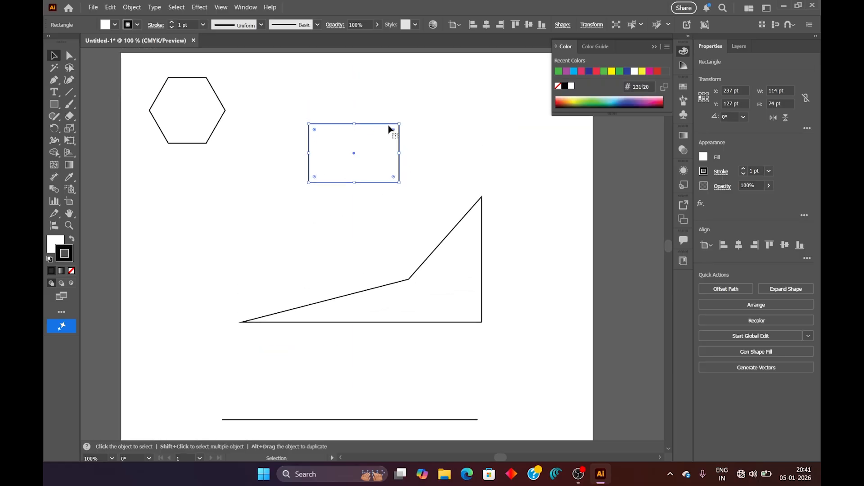
pyautogui.click(69, 56)
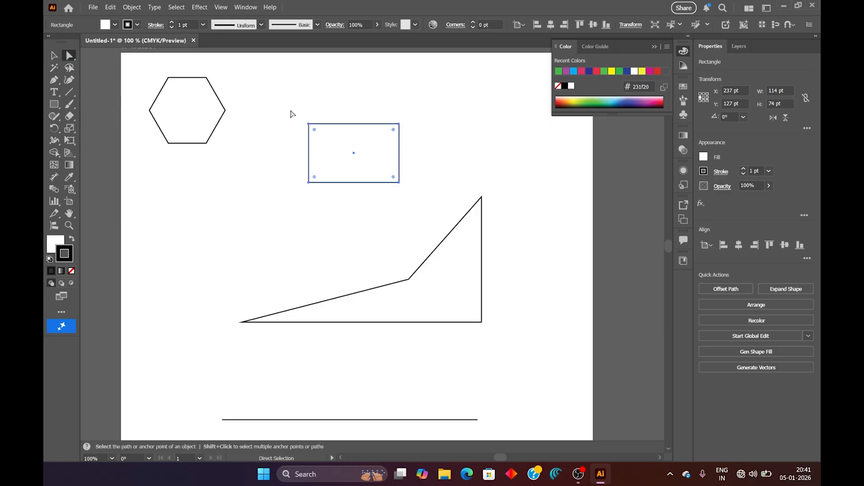
pyautogui.moveTo(290, 110); pyautogui.dragTo(382, 167)
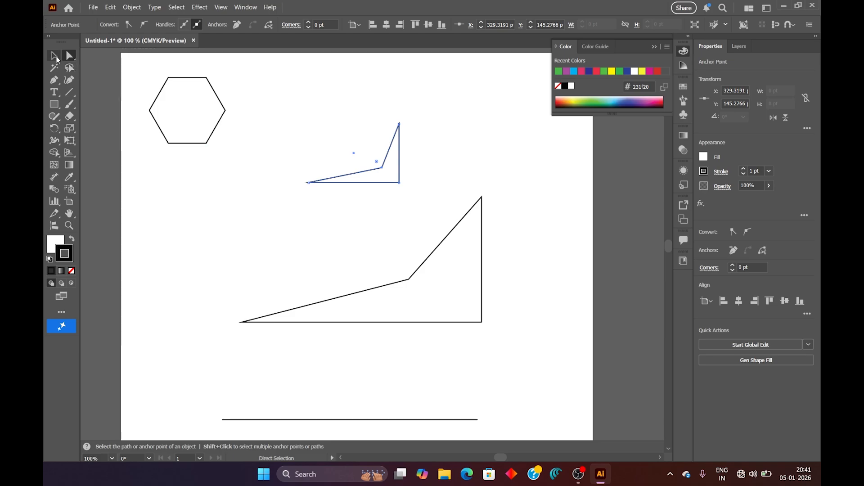
pyautogui.click(55, 57)
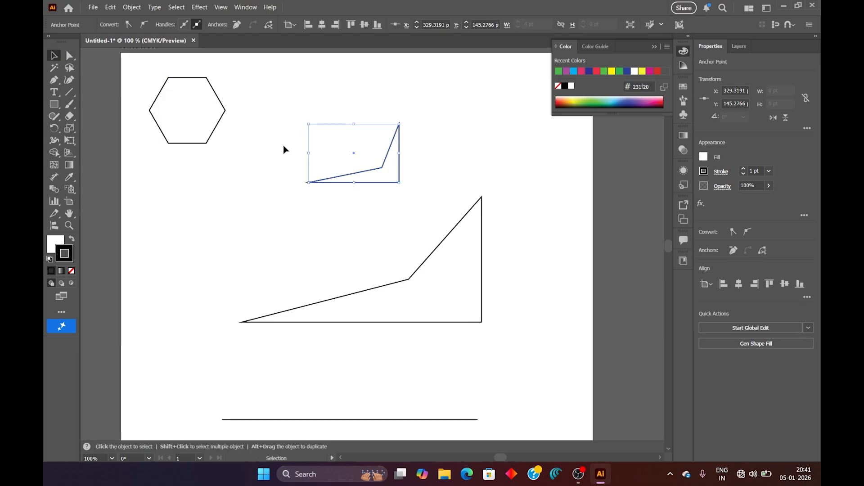